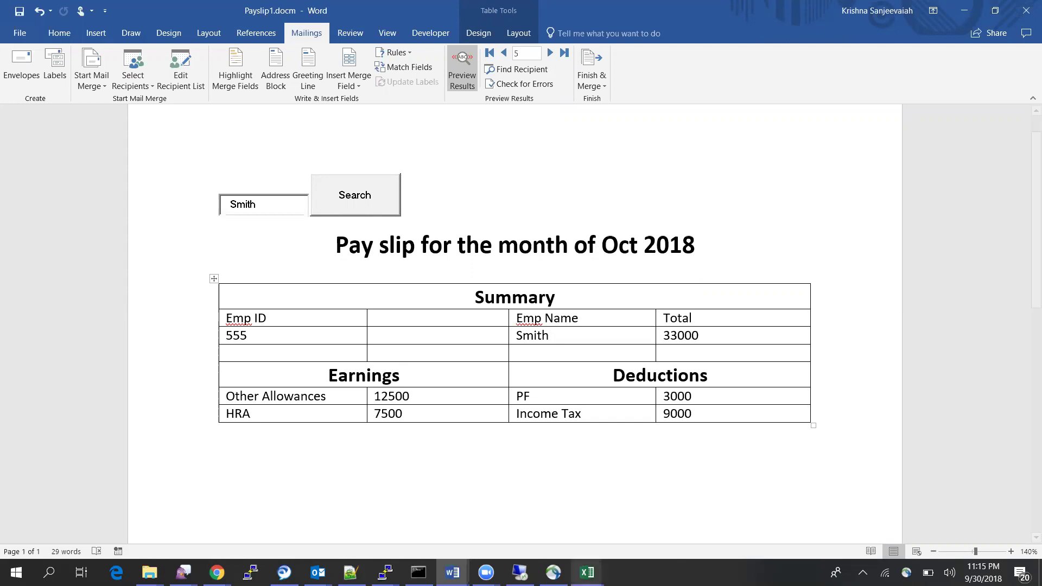
# Switch briefly to the Book2 workbook, then return to the Payslip1 document
pyautogui.moveTo(588, 573)
pyautogui.click(658, 523)
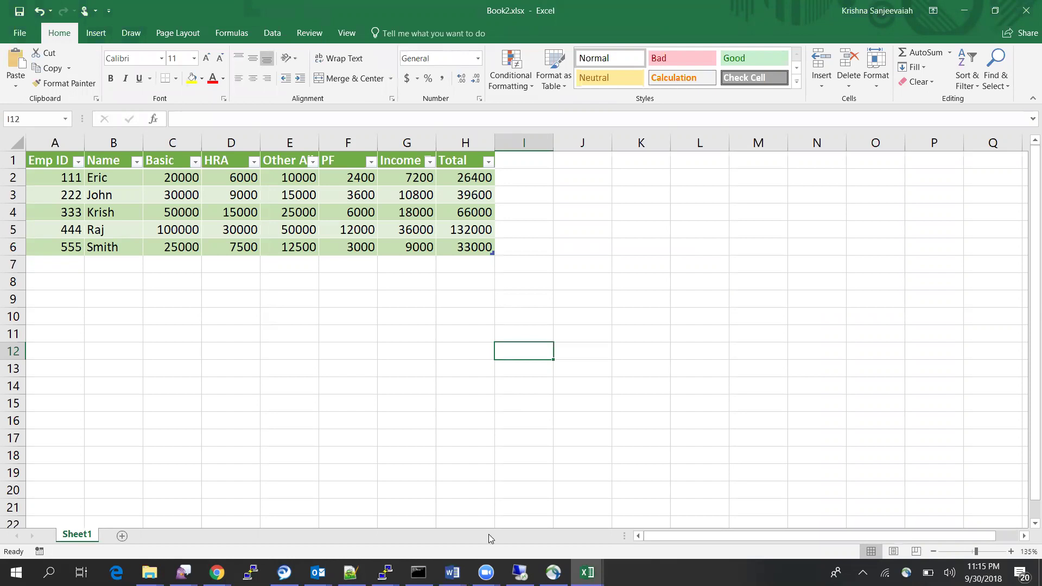
pyautogui.click(453, 572)
pyautogui.click(474, 516)
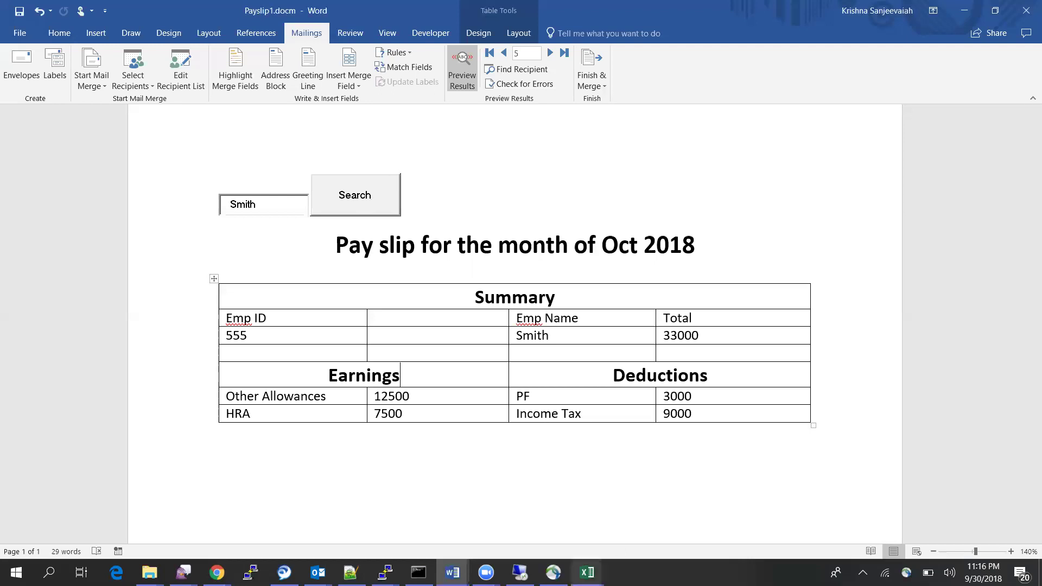
# Check the employee names Eric through Smith in Book2 (B2:B6), then return to Payslip1
pyautogui.click(587, 572)
pyautogui.click(638, 541)
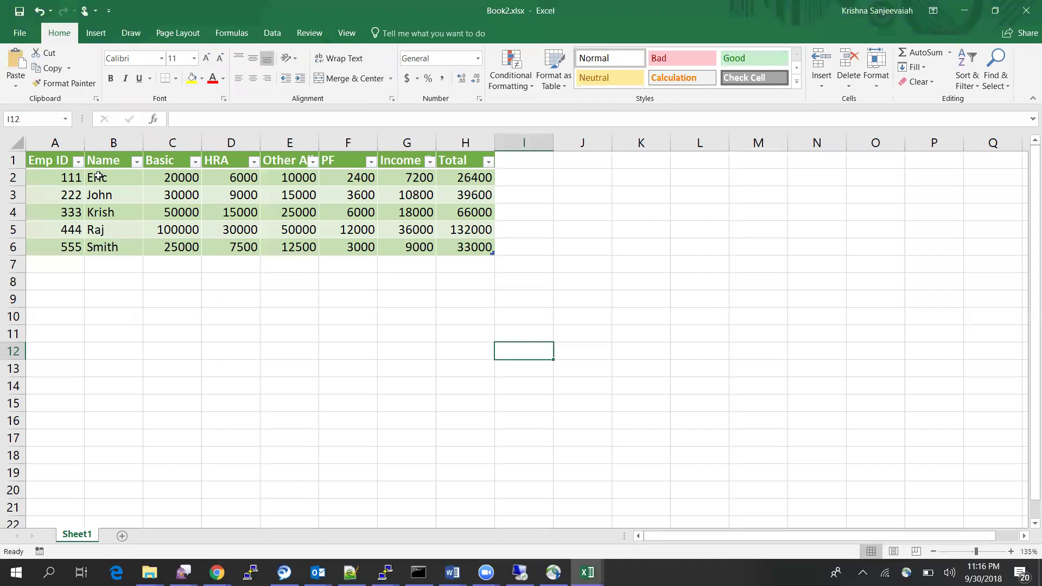
pyautogui.moveTo(99, 177); pyautogui.dragTo(110, 251)
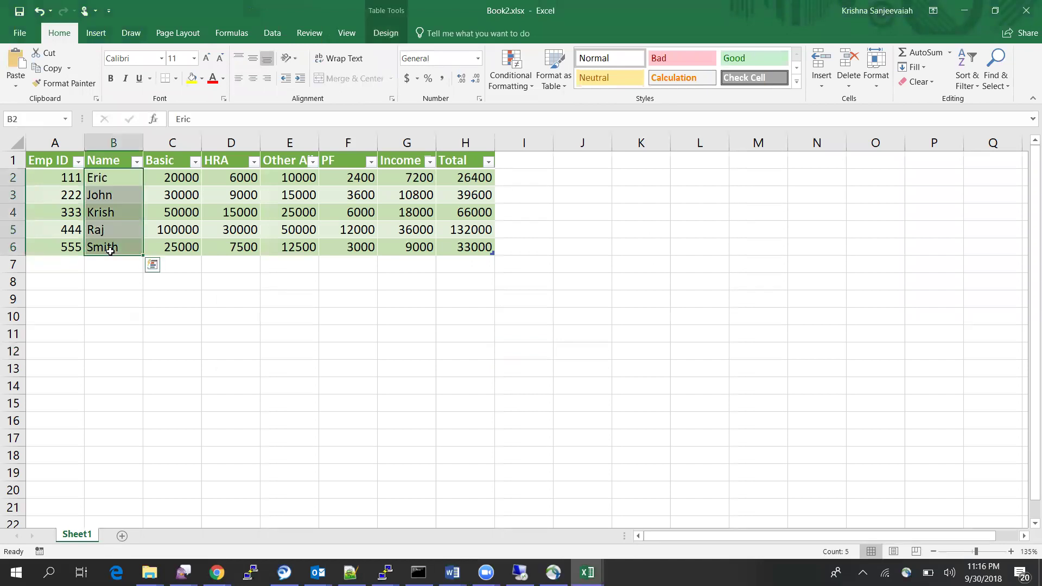
pyautogui.click(121, 180)
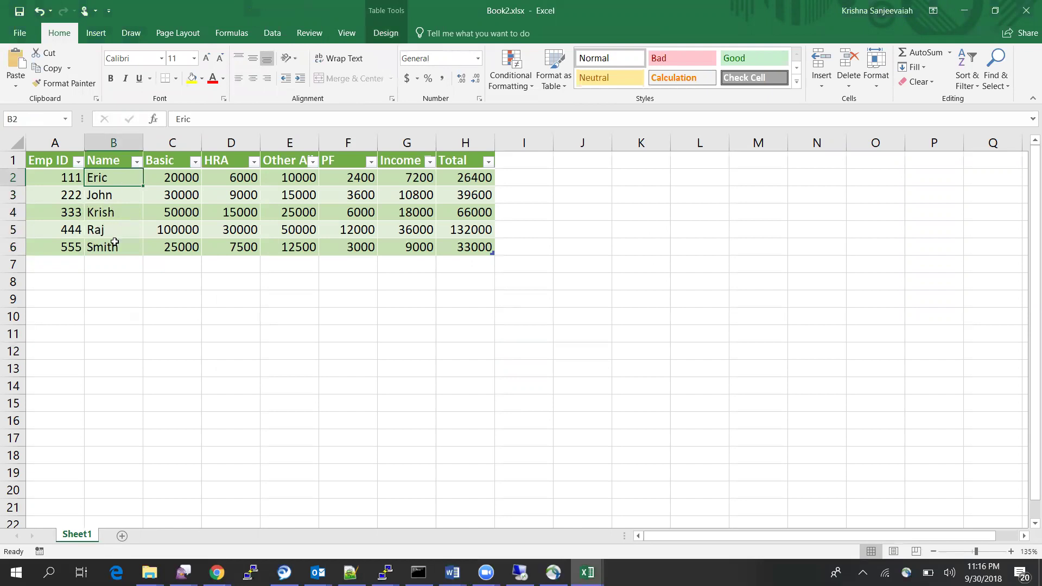
pyautogui.moveTo(588, 572)
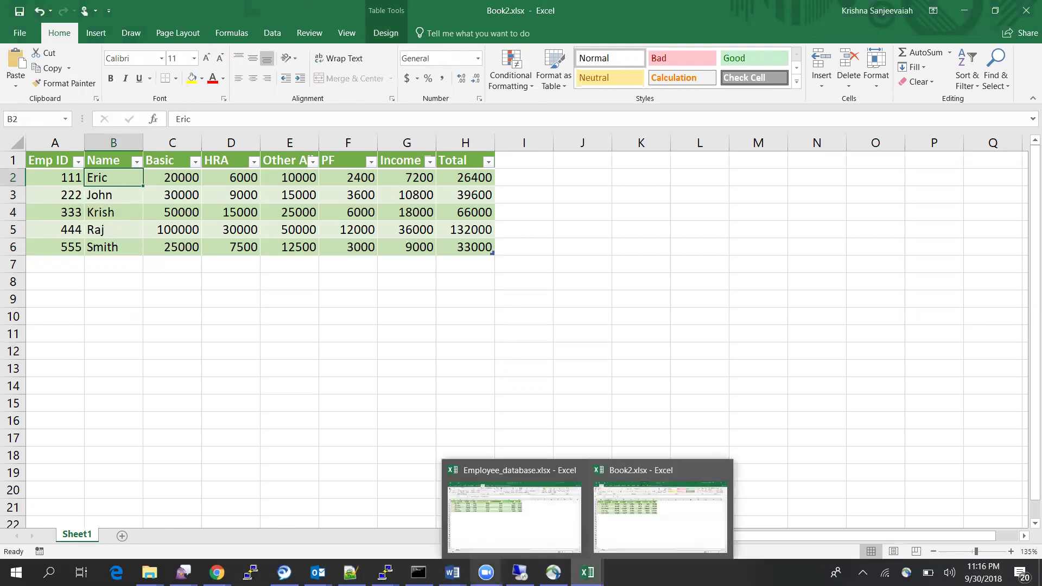
pyautogui.click(448, 495)
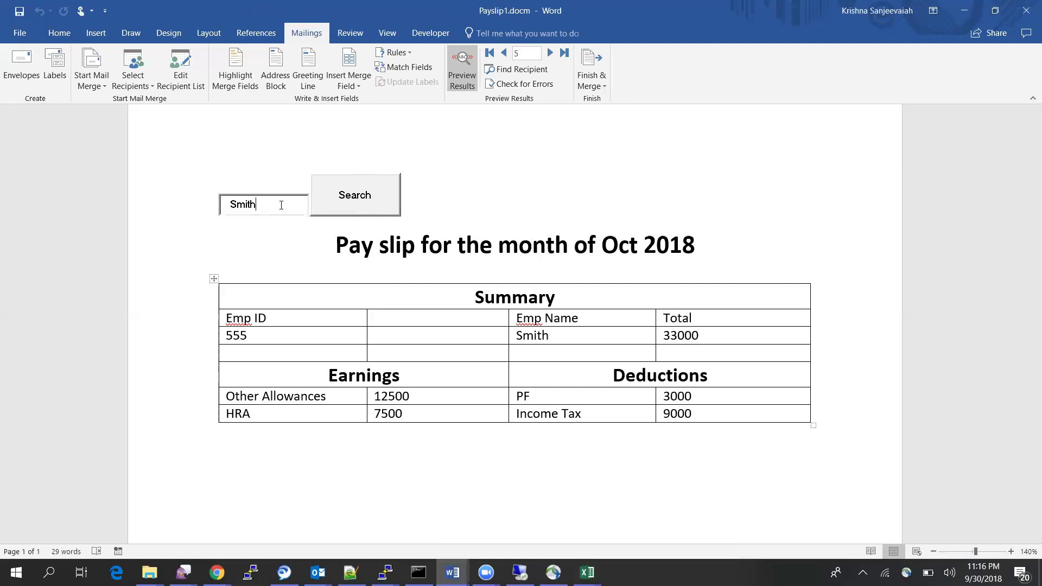
# Replace Smith with Raj in the search box and search to show Raj's payslip
pyautogui.moveTo(279, 204); pyautogui.dragTo(136, 207)
pyautogui.write('Ra')
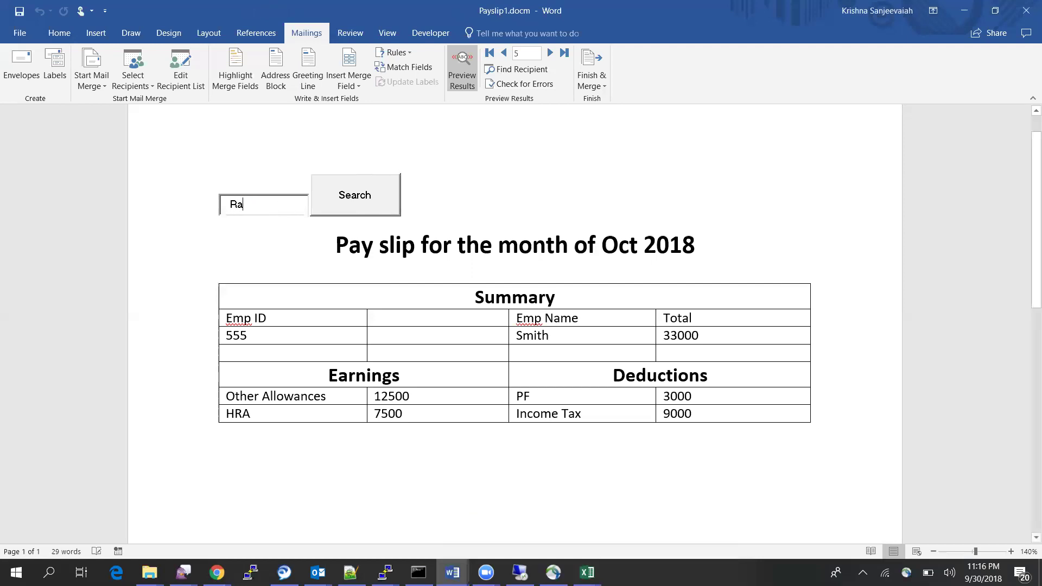
pyautogui.write('j')
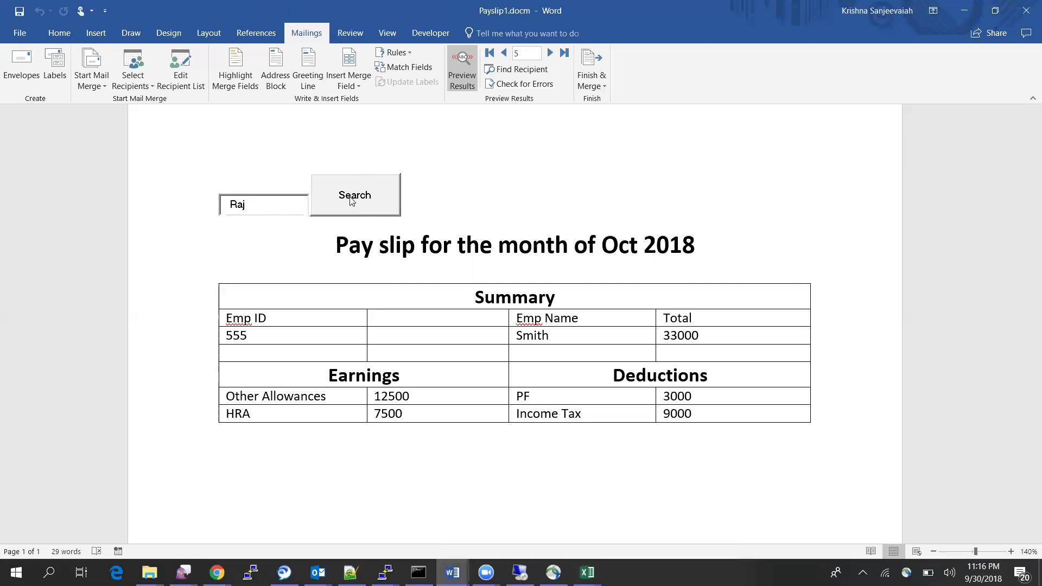
pyautogui.click(351, 201)
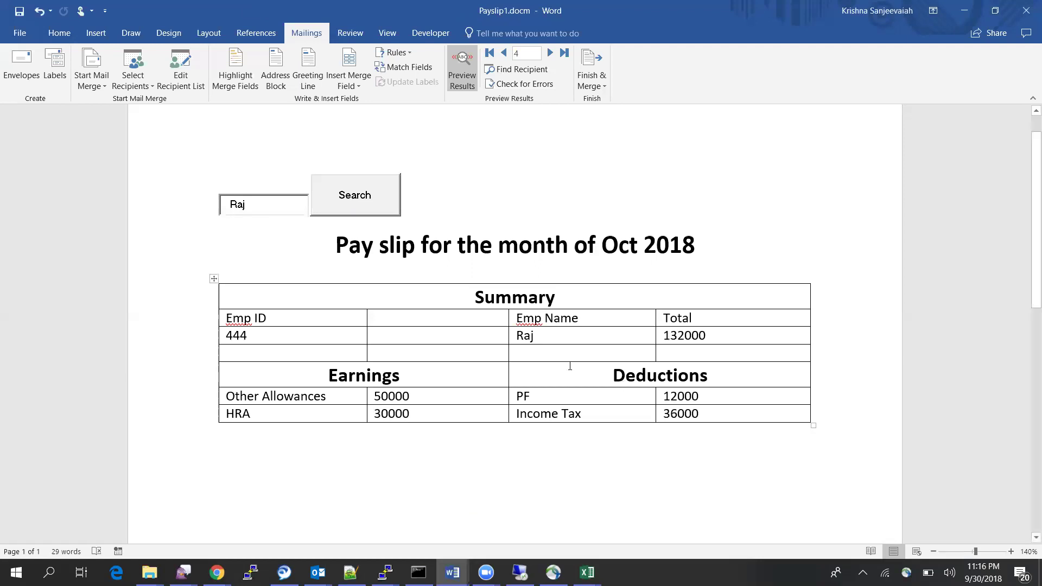
# Search for the unknown name xxx, then enter smith in the search box
pyautogui.click(266, 205)
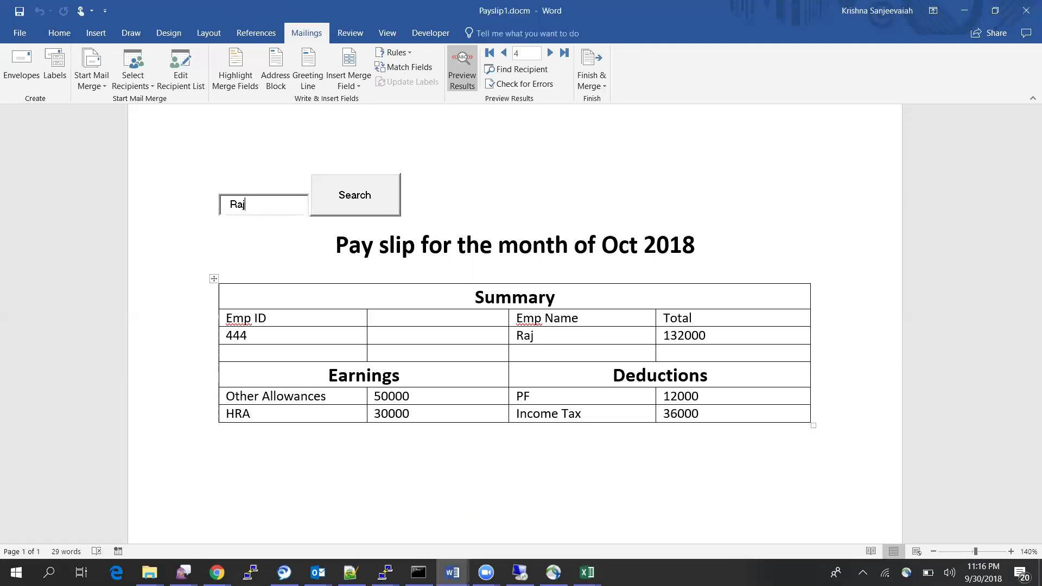
pyautogui.press('BackSpace')
pyautogui.press('BackSpace')
pyautogui.press('BackSpace')
pyautogui.write('xx')
pyautogui.write('x')
pyautogui.click(335, 202)
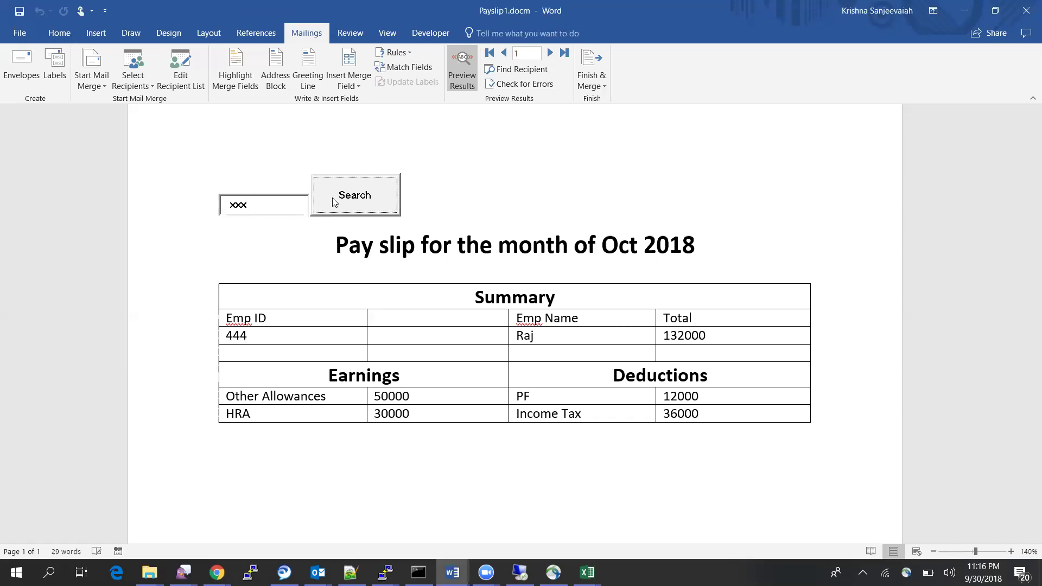
pyautogui.click(293, 201)
pyautogui.press('BackSpace')
pyautogui.press('BackSpace')
pyautogui.press('BackSpace')
pyautogui.write('smith')
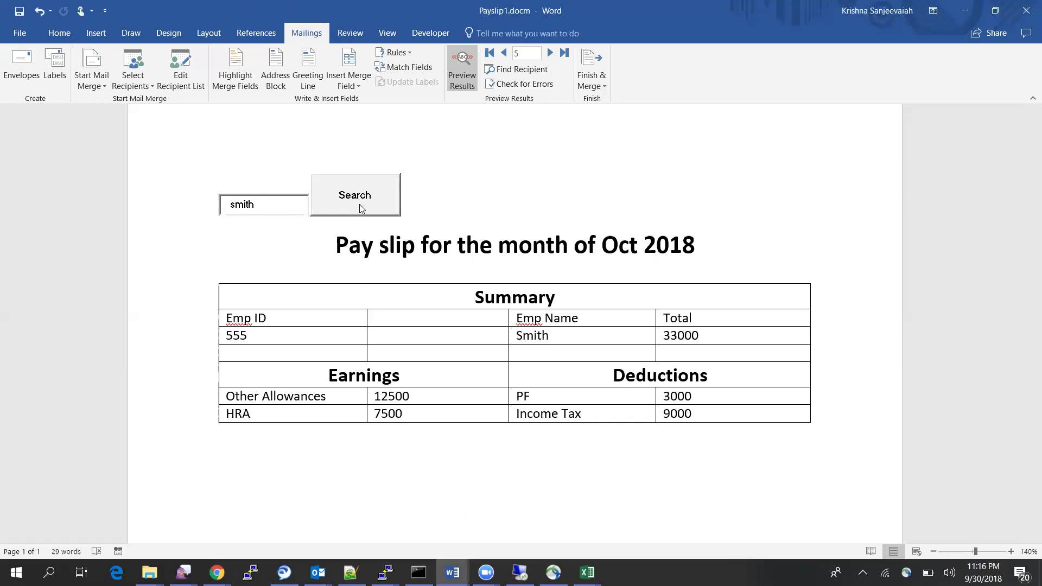
# Enable Design Mode on the Developer tab and view the Search button's search_Click code
pyautogui.click(432, 34)
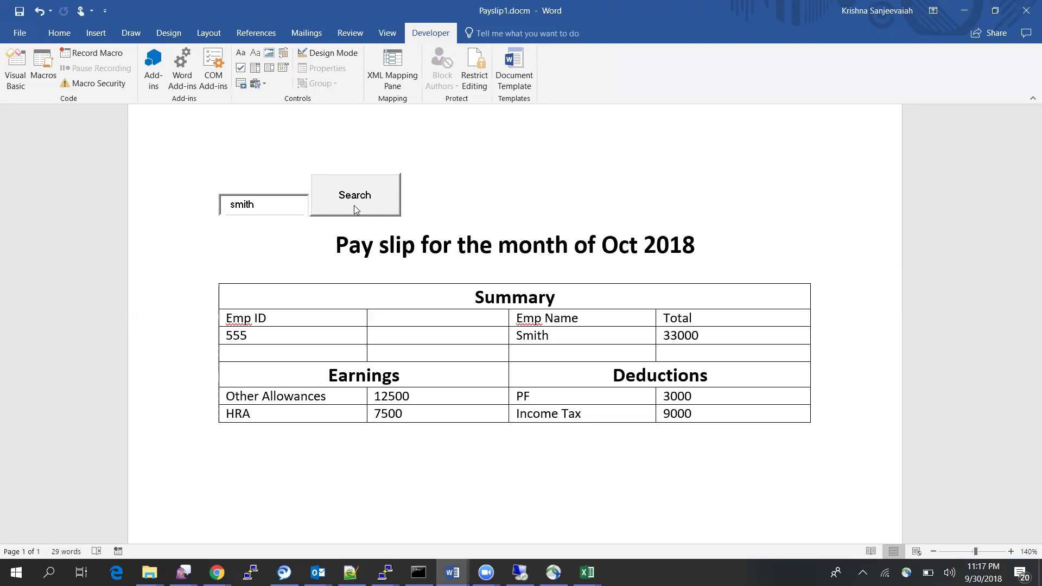
pyautogui.click(330, 53)
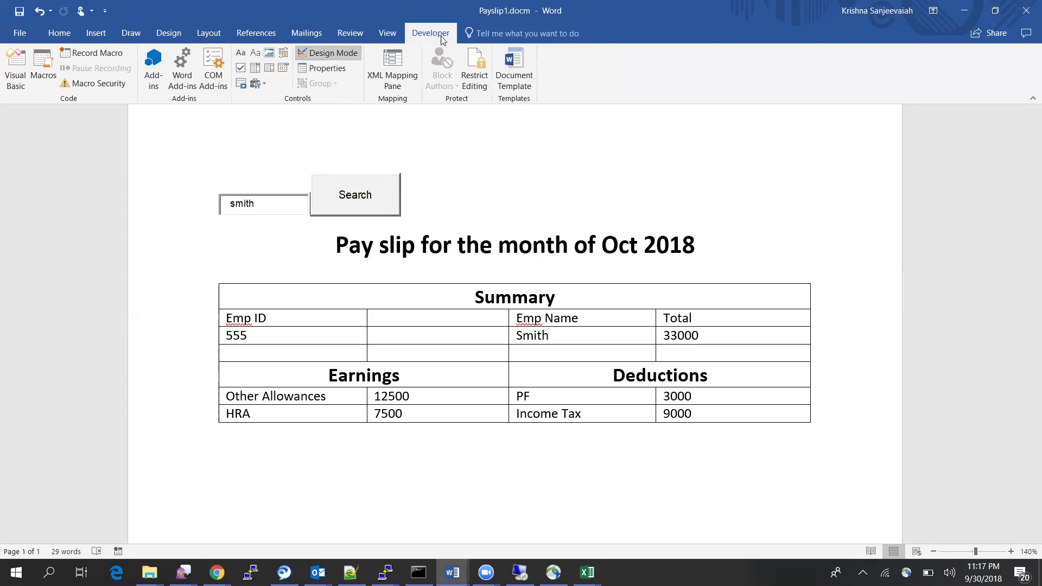
pyautogui.click(349, 194)
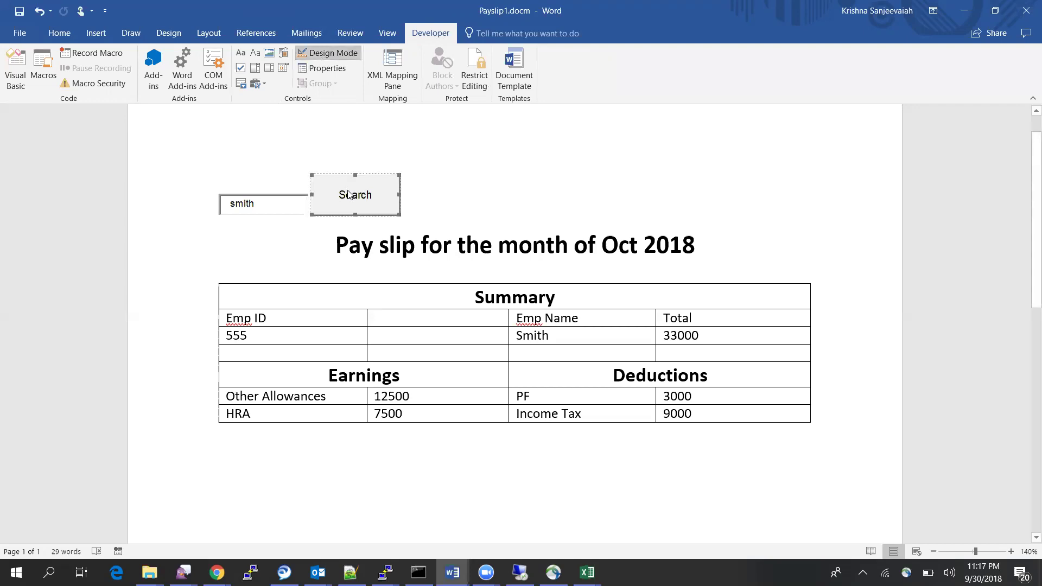
pyautogui.rightClick(349, 195)
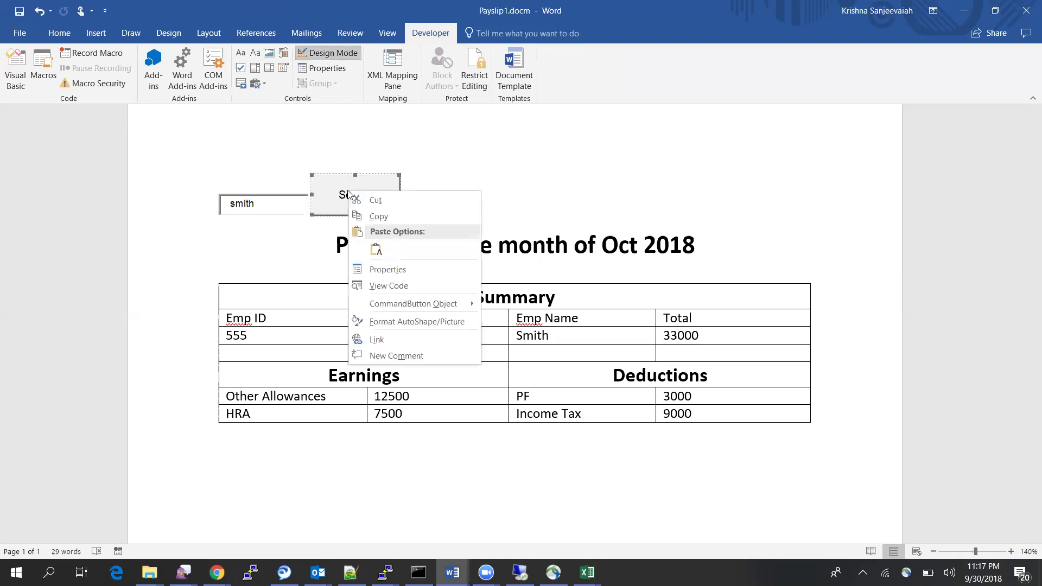
pyautogui.click(384, 286)
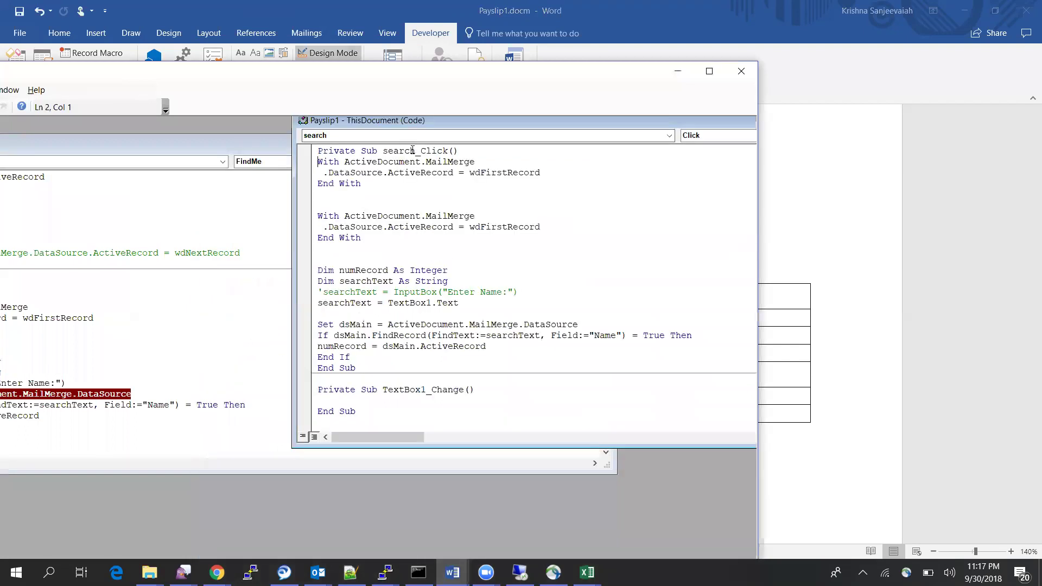
pyautogui.doubleClick(415, 152)
pyautogui.moveTo(420, 151); pyautogui.dragTo(469, 149)
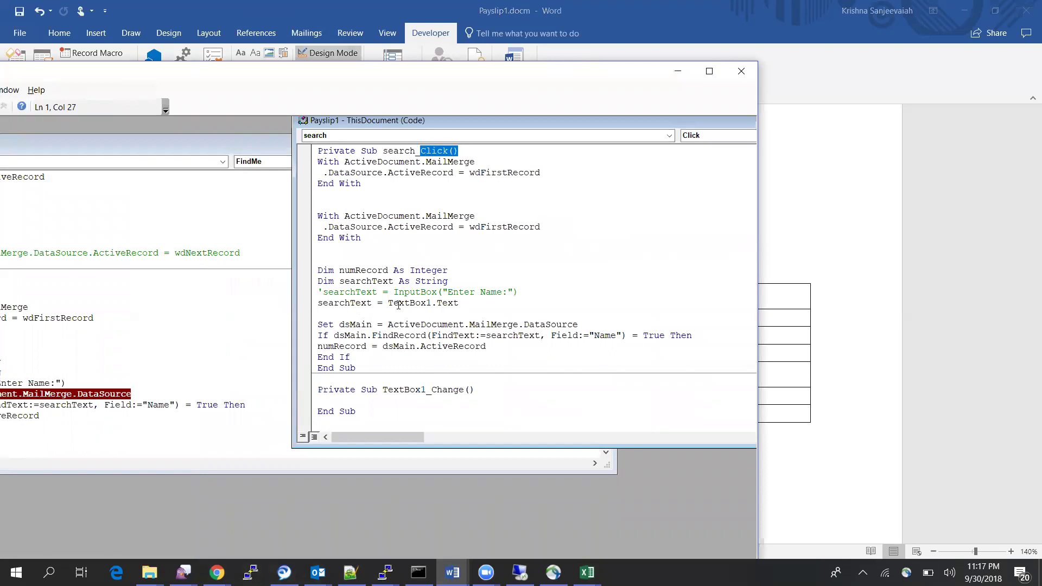
pyautogui.moveTo(325, 258); pyautogui.dragTo(369, 360)
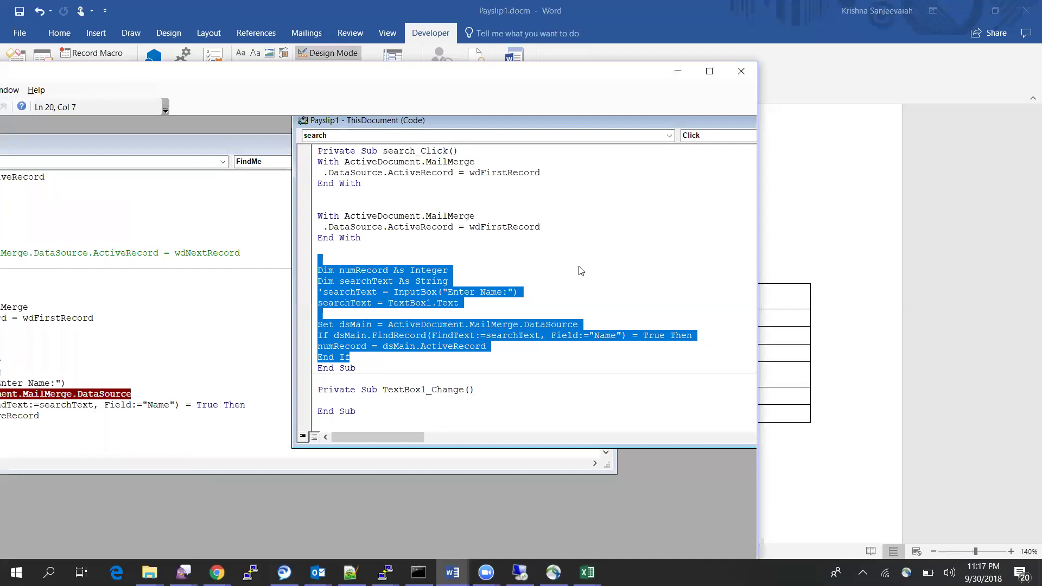
pyautogui.click(541, 253)
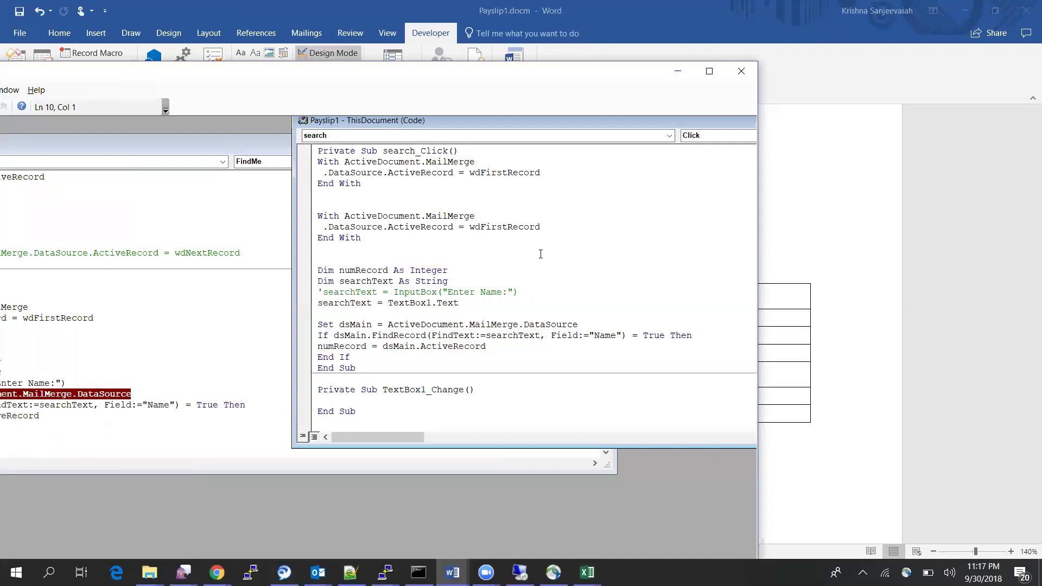
pyautogui.moveTo(367, 239); pyautogui.dragTo(307, 169)
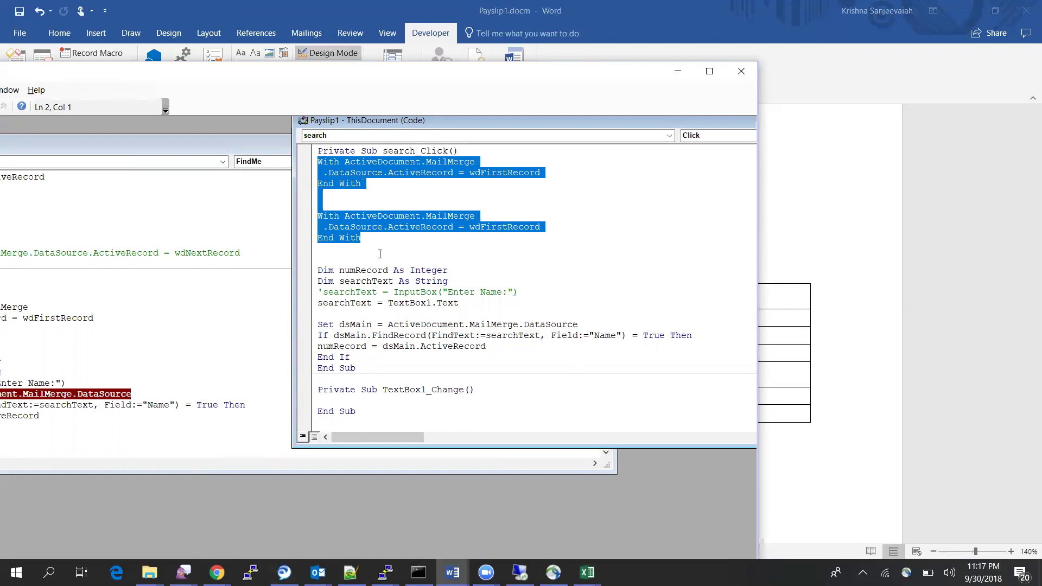
pyautogui.click(400, 192)
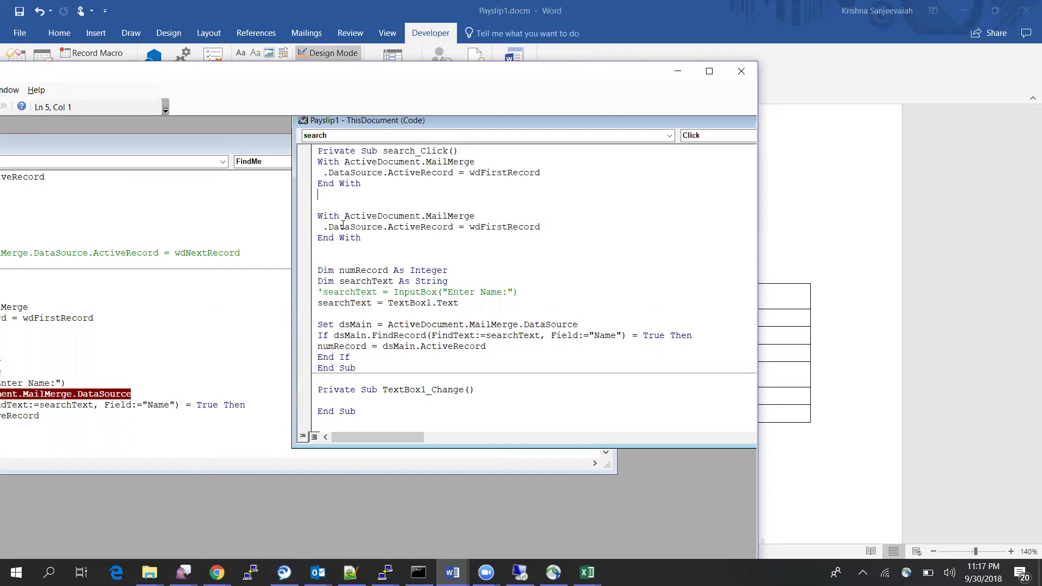
pyautogui.moveTo(324, 205); pyautogui.dragTo(369, 248)
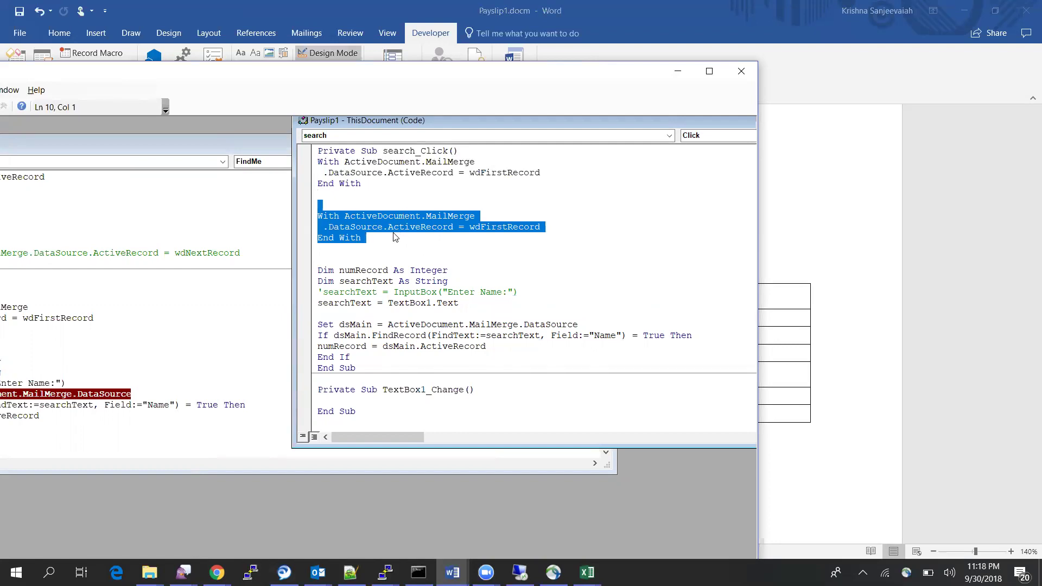
pyautogui.doubleClick(495, 228)
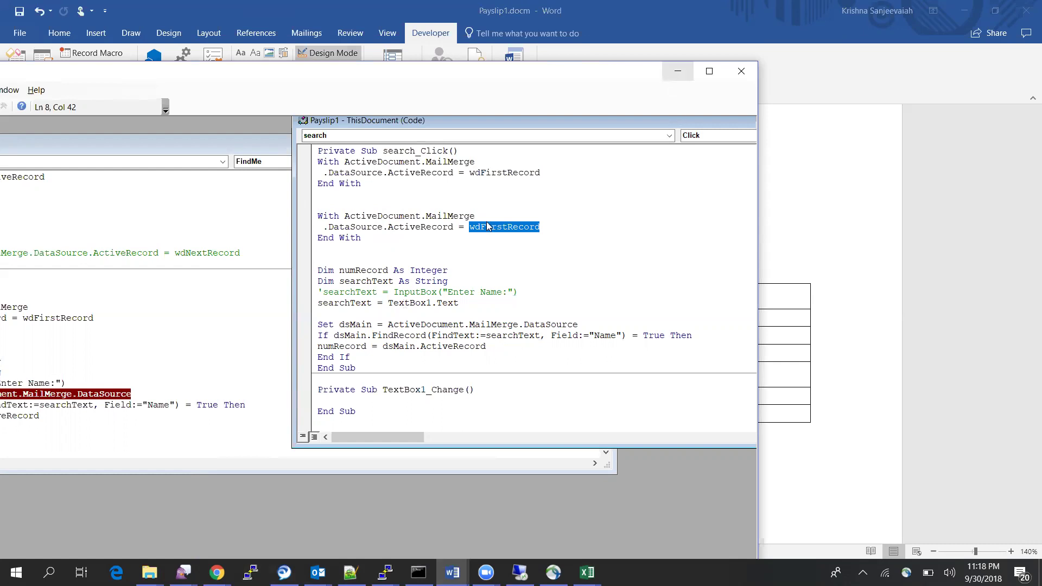
# Minimize the VBA editor, turn off Design Mode, and run the search for smith
pyautogui.click(678, 72)
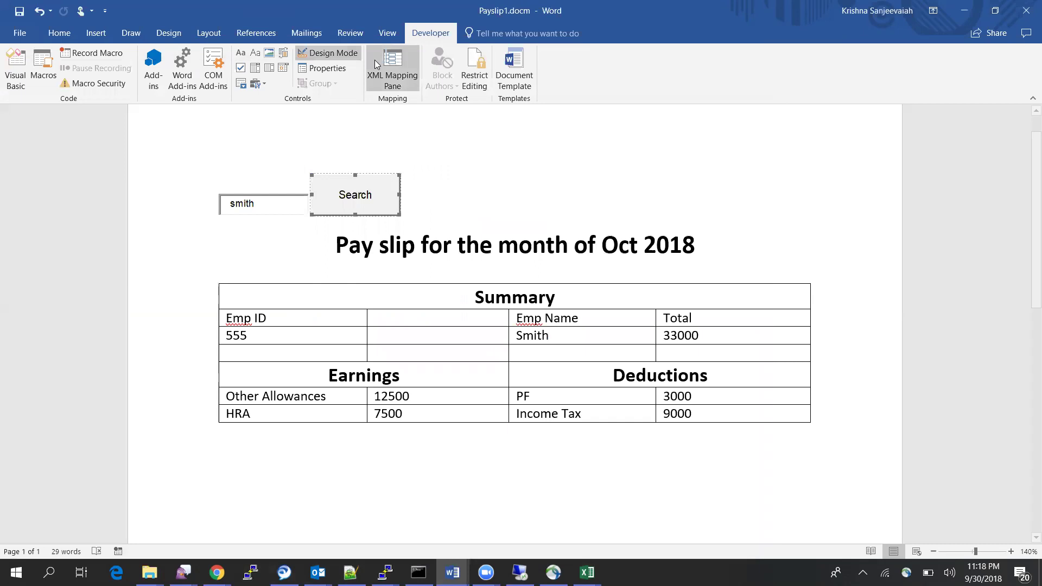
pyautogui.click(338, 53)
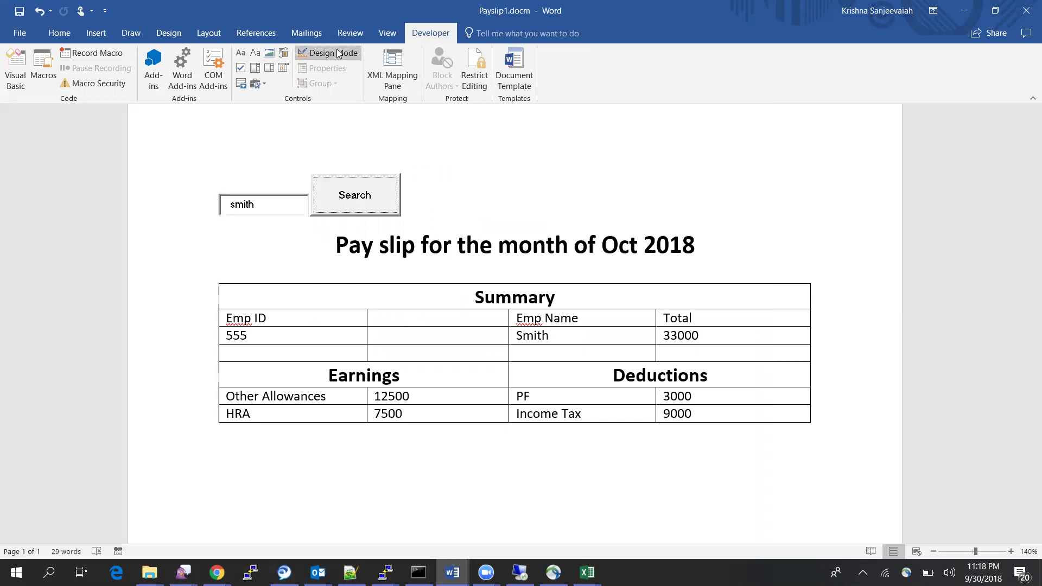
pyautogui.click(350, 180)
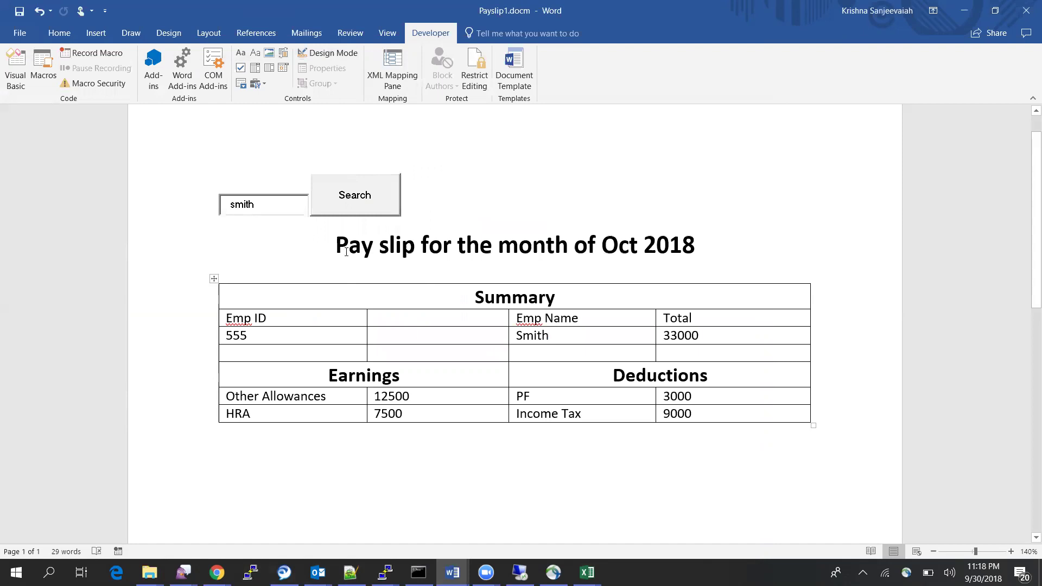
# Search for Raj to show employee 444's payslip, then clear the search box
pyautogui.moveTo(255, 204); pyautogui.dragTo(121, 216)
pyautogui.press('BackSpace')
pyautogui.write('Raj')
pyautogui.click(356, 205)
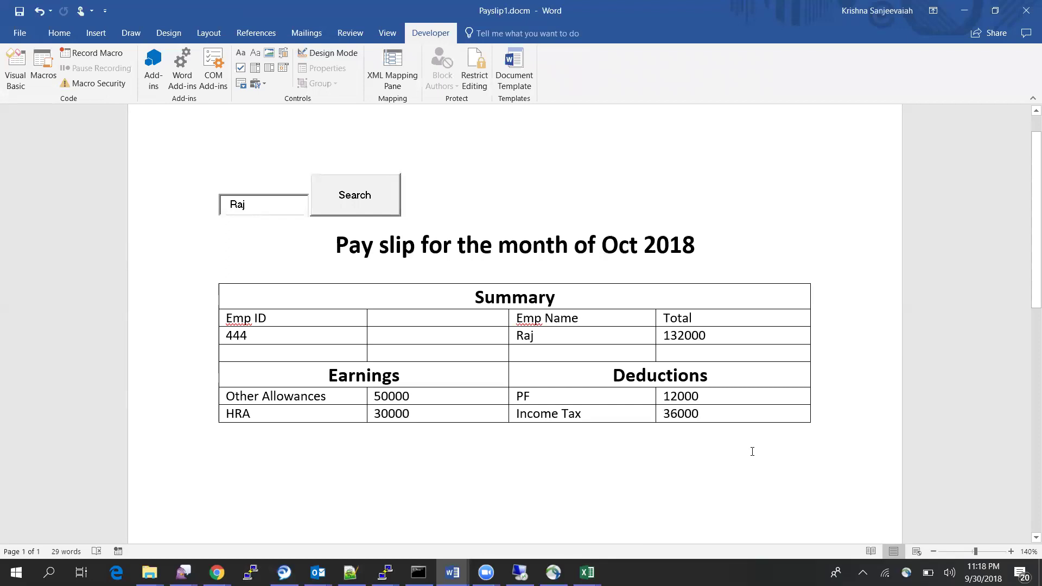
pyautogui.click(254, 198)
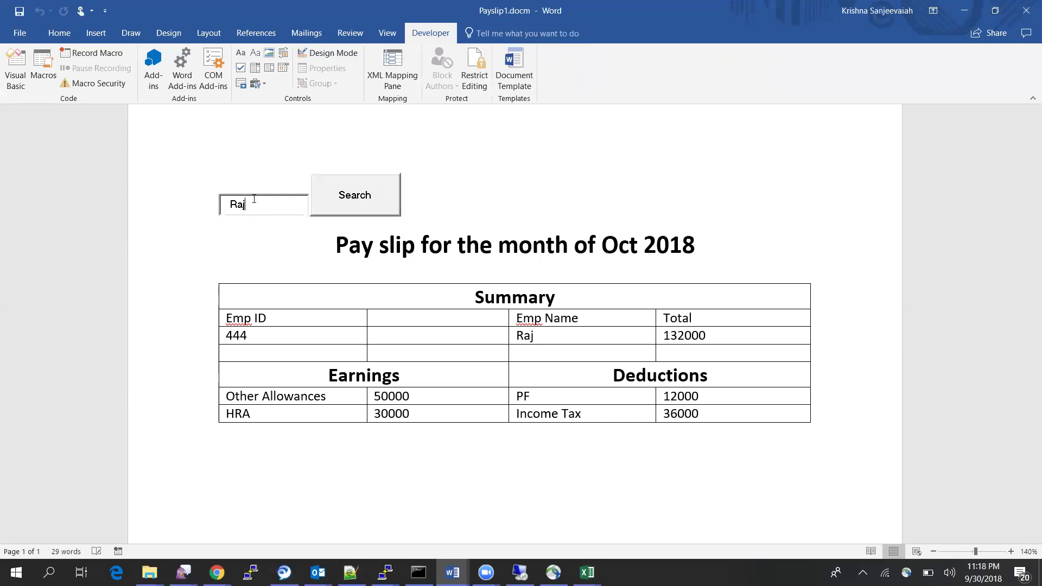
pyautogui.press('BackSpace')
pyautogui.press('BackSpace')
pyautogui.press('BackSpace')
pyautogui.moveTo(453, 572)
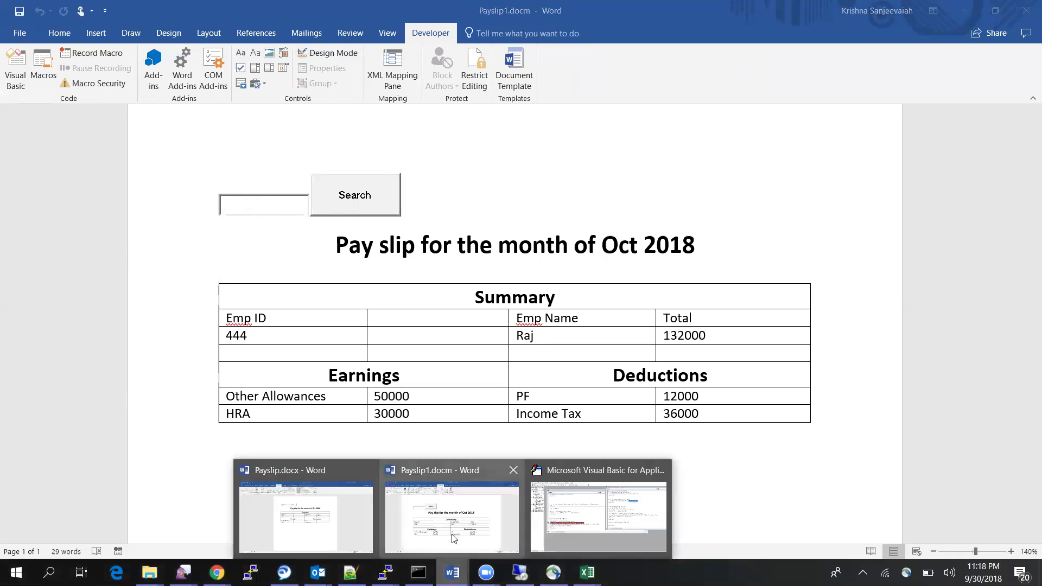
pyautogui.click(592, 499)
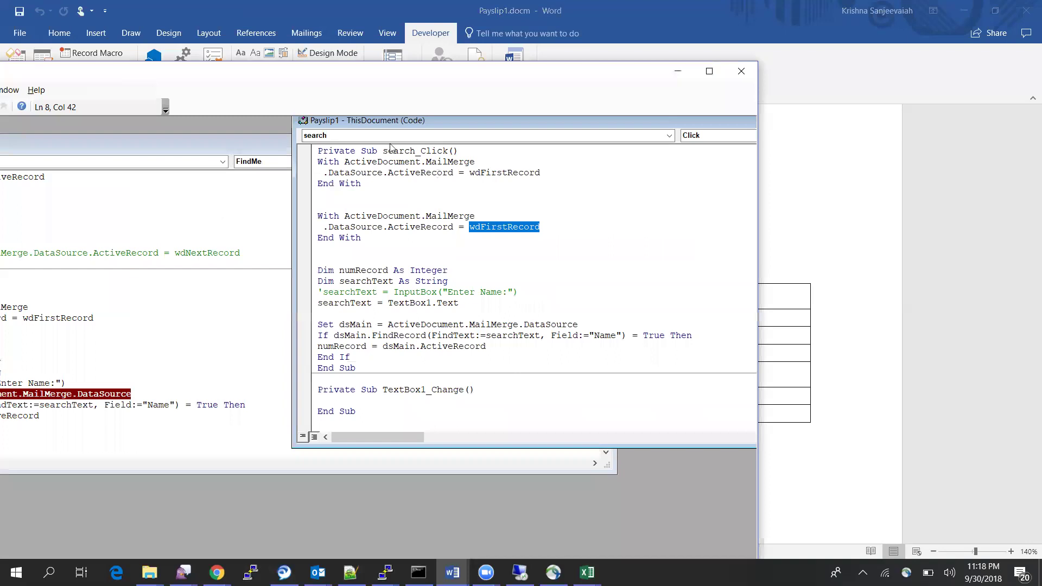
pyautogui.moveTo(327, 264); pyautogui.dragTo(410, 371)
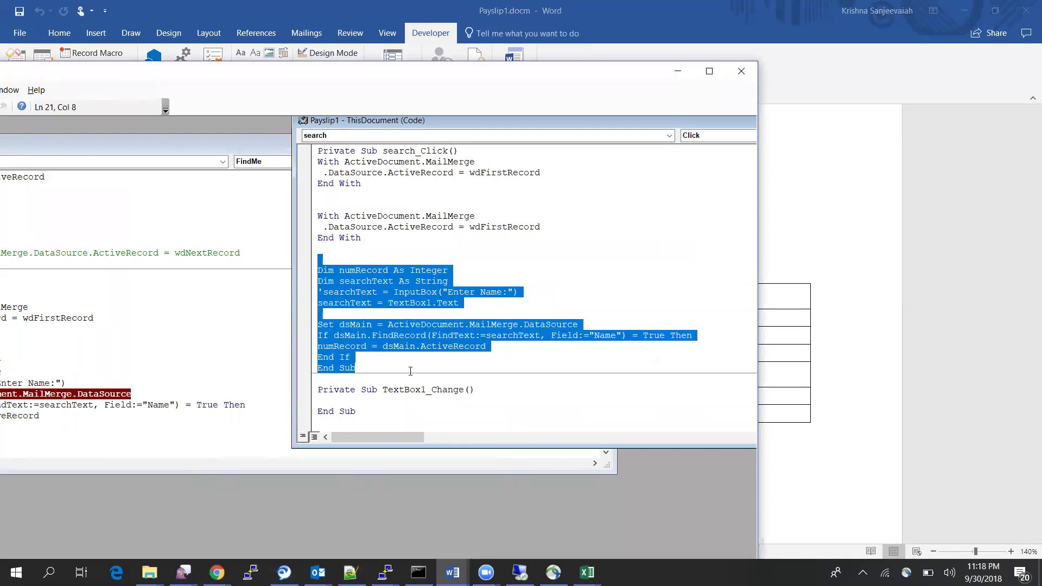
pyautogui.click(680, 75)
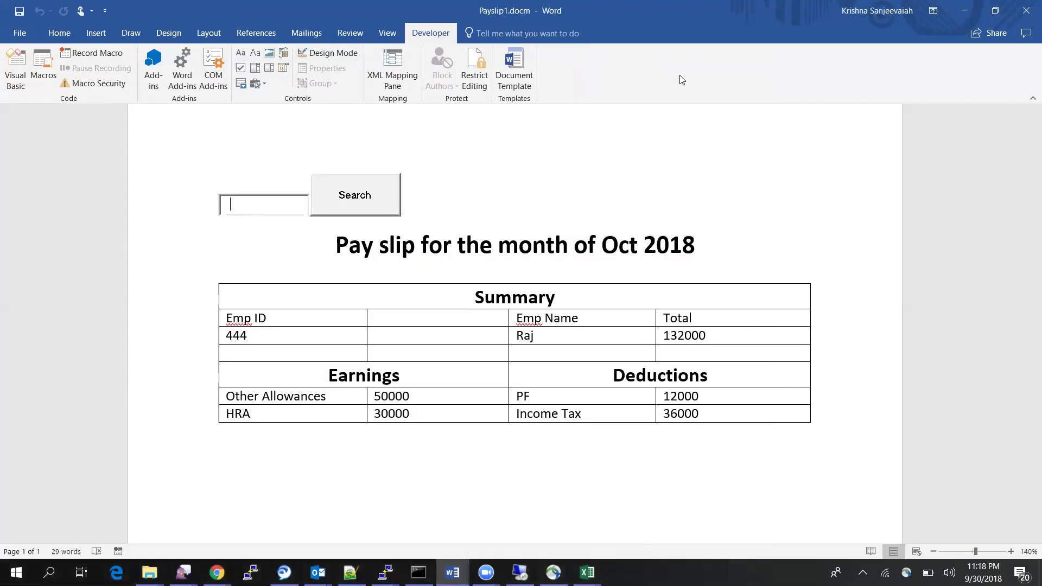